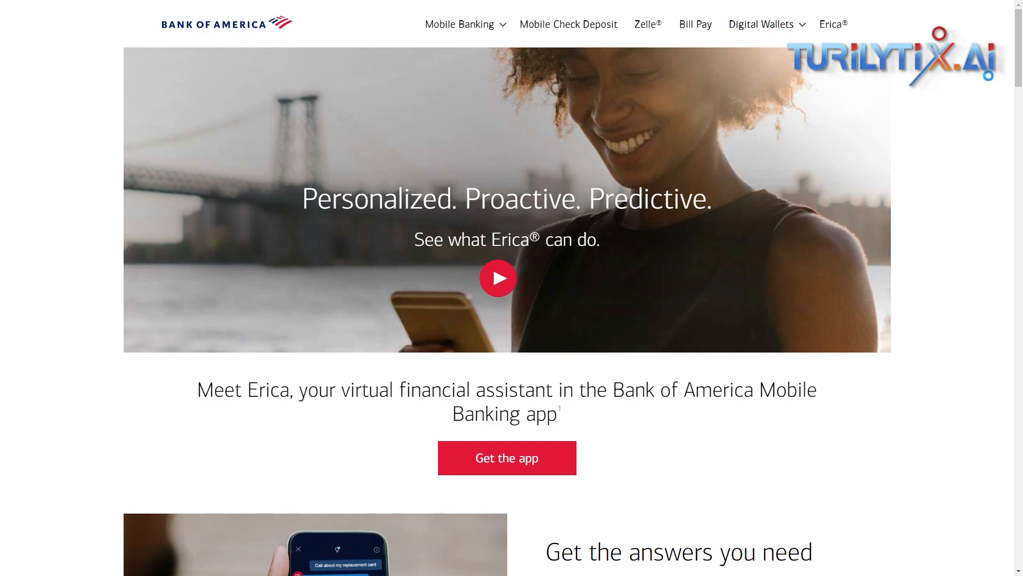
scroll(512, 320, down, 8)
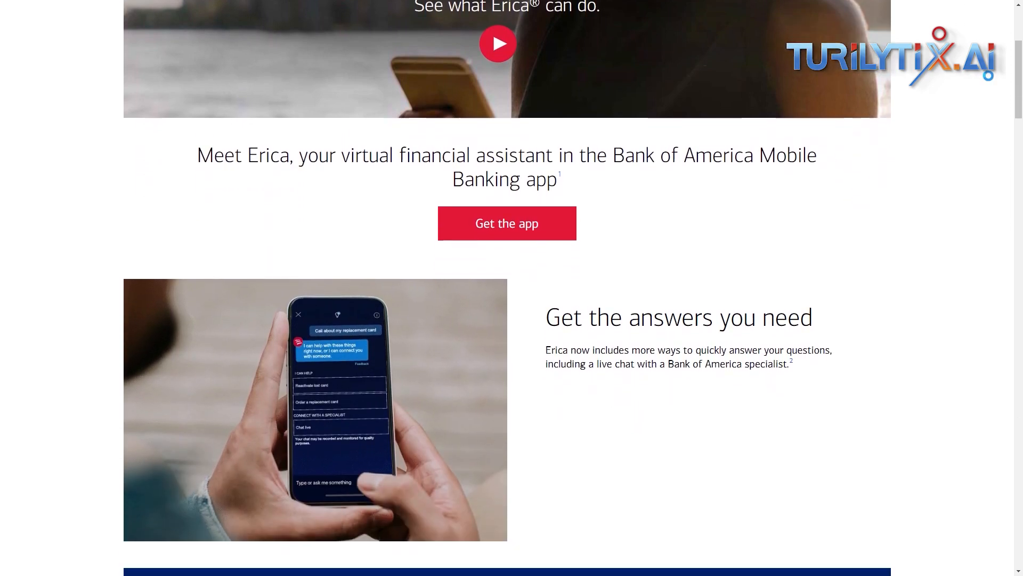
scroll(512, 320, down, 5)
scroll(511, 320, down, 5)
scroll(512, 319, down, 5)
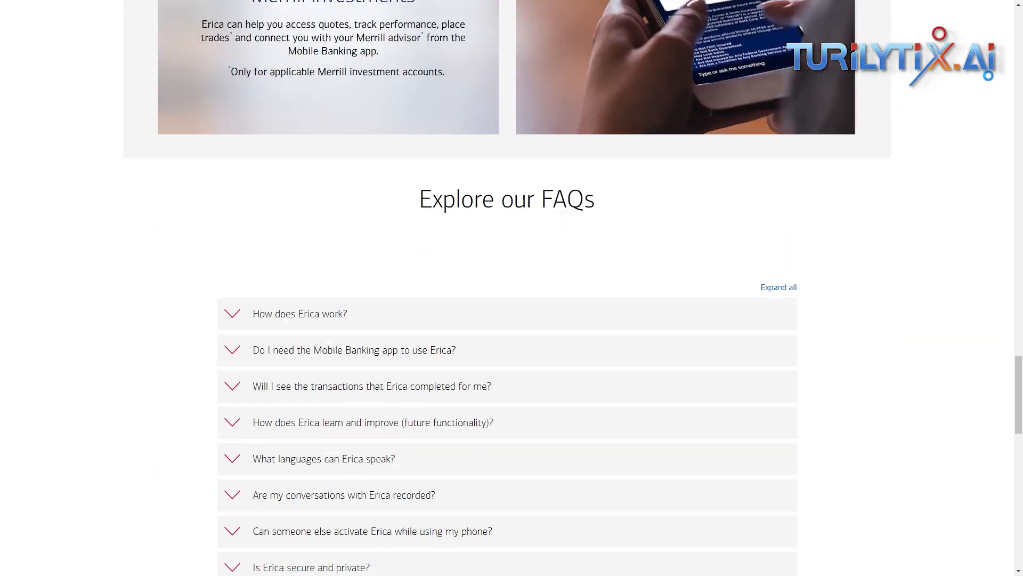